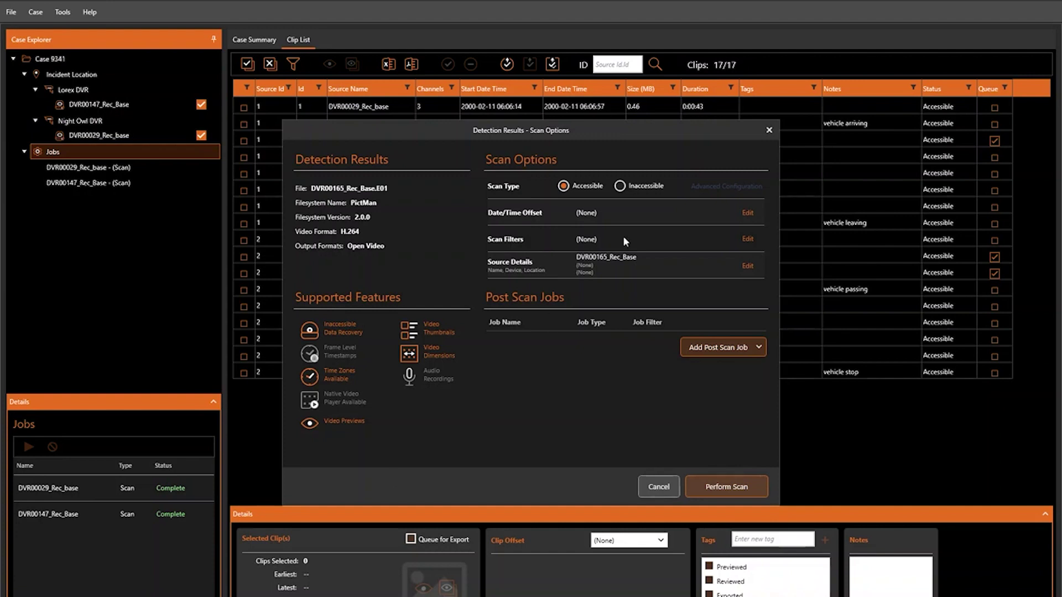
Step: Leave the Date/Time Offset unchanged and start scanning the DVR00165 image as a new source
click(748, 213)
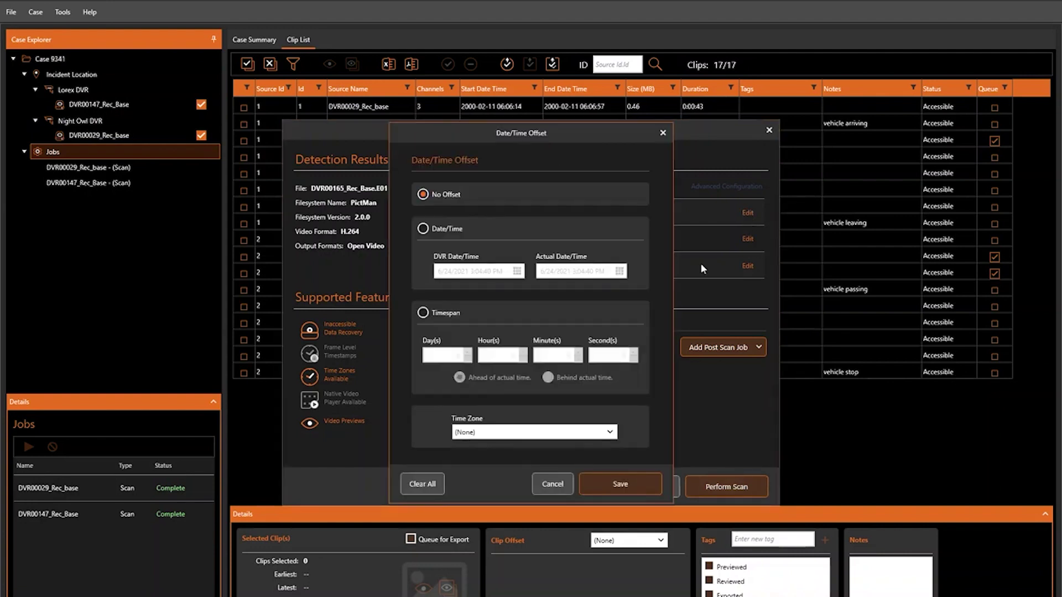
click(550, 485)
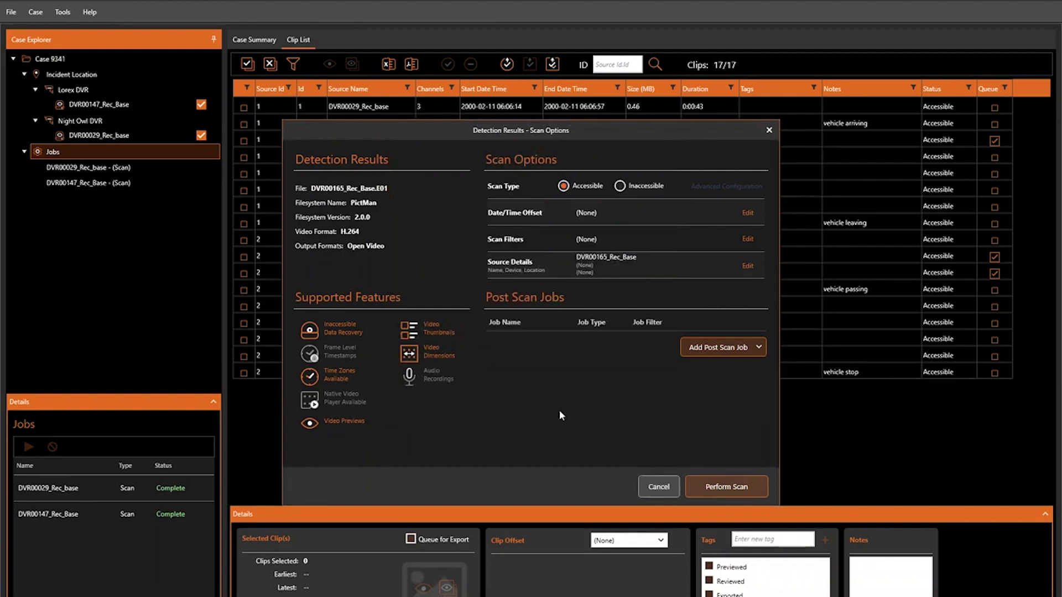
click(708, 486)
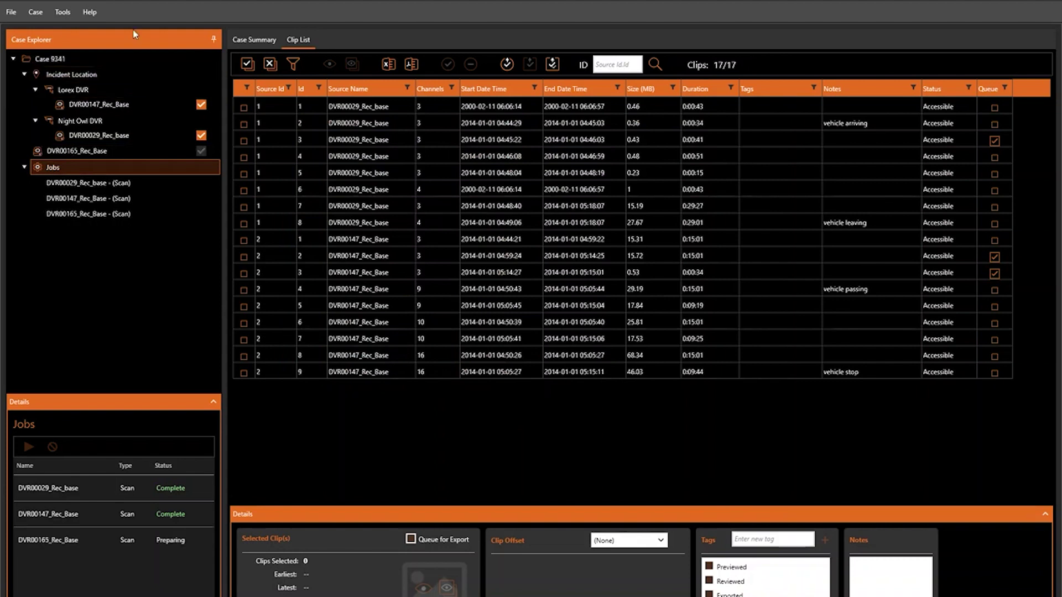
Step: In the Date/Time Offset Manager, check Night Owl DVR, then cancel without applying any offset
click(61, 19)
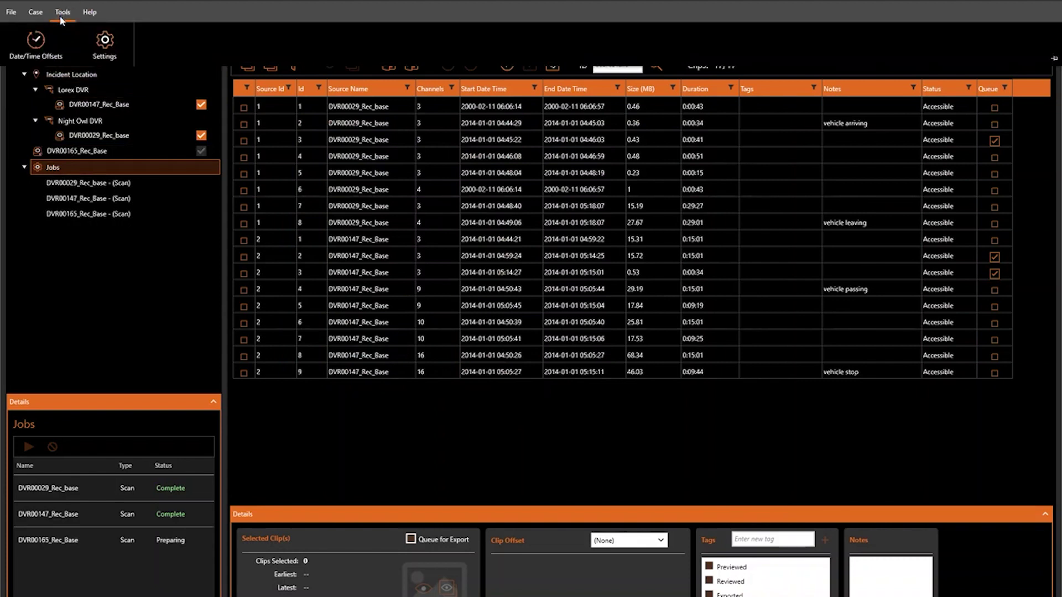
click(39, 52)
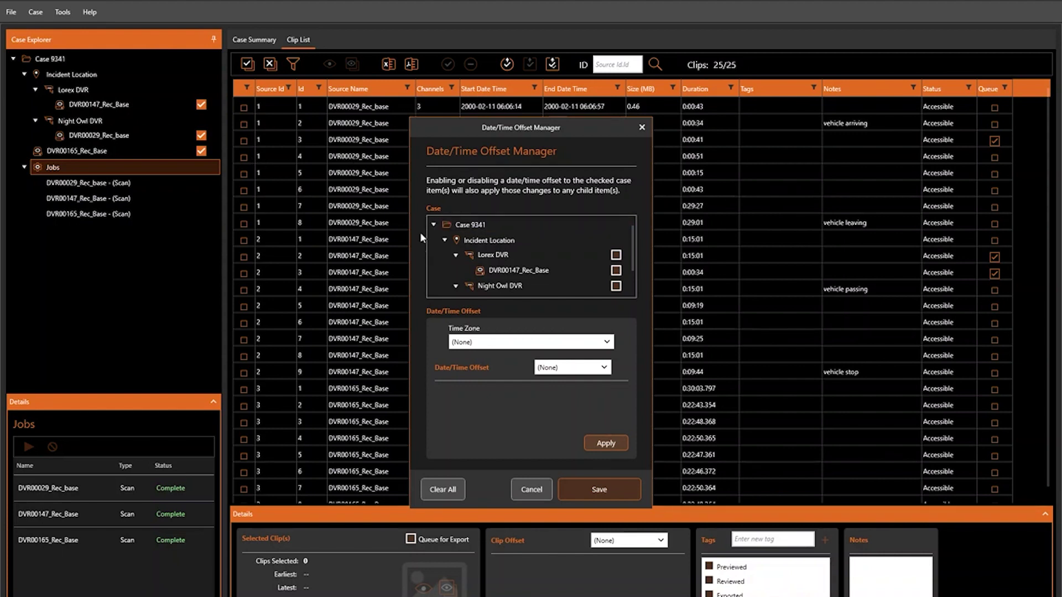
scroll(520, 260, down, 1)
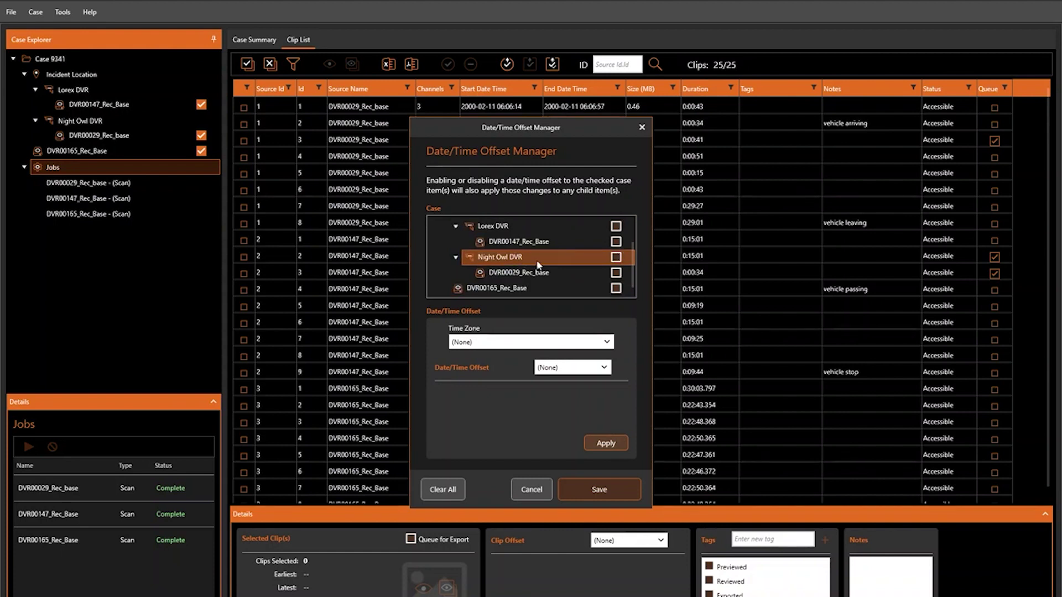
click(616, 259)
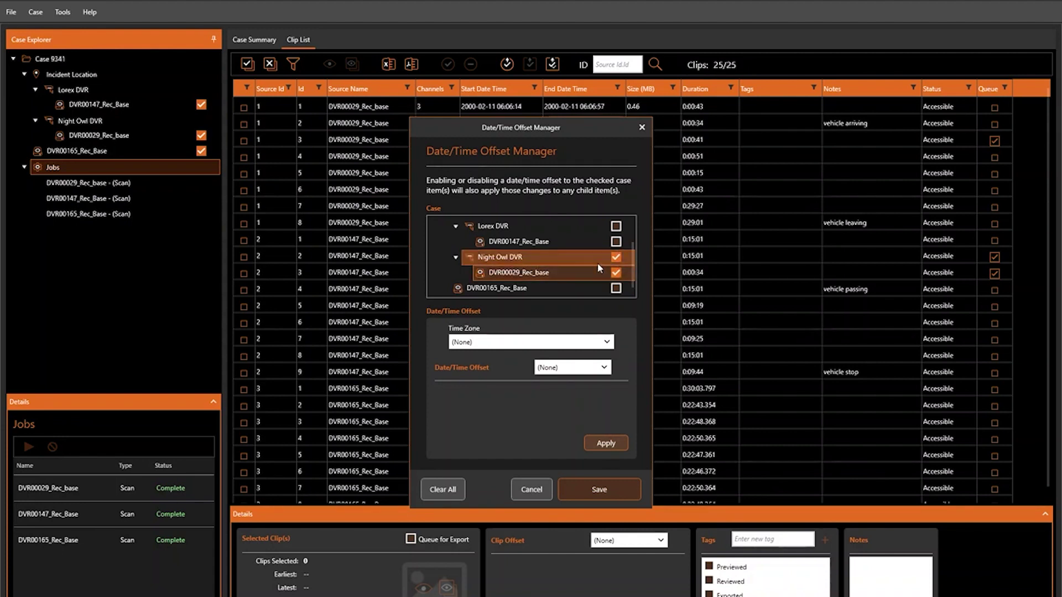
click(531, 489)
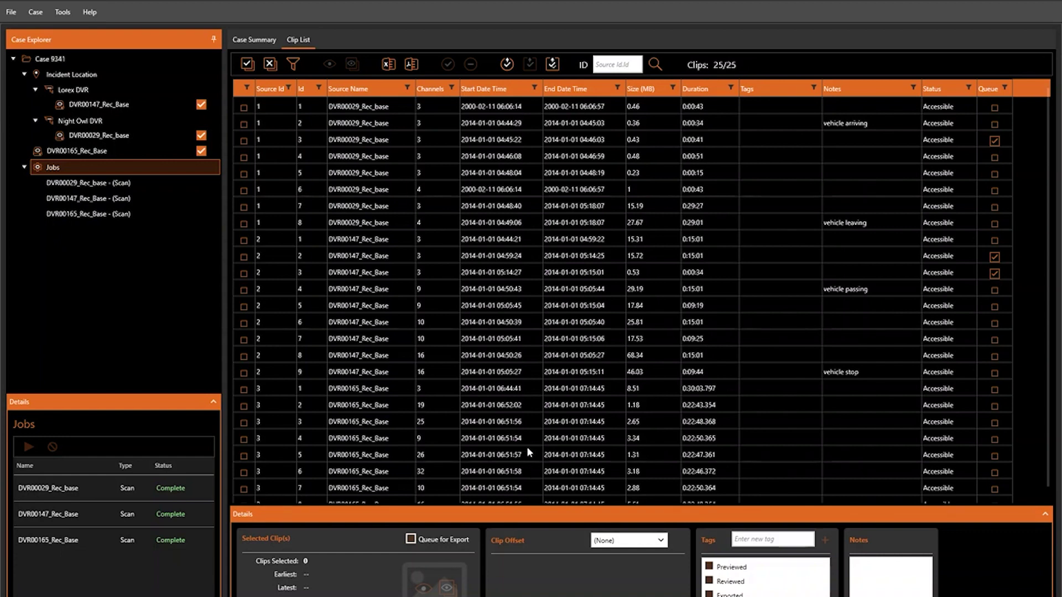
click(61, 12)
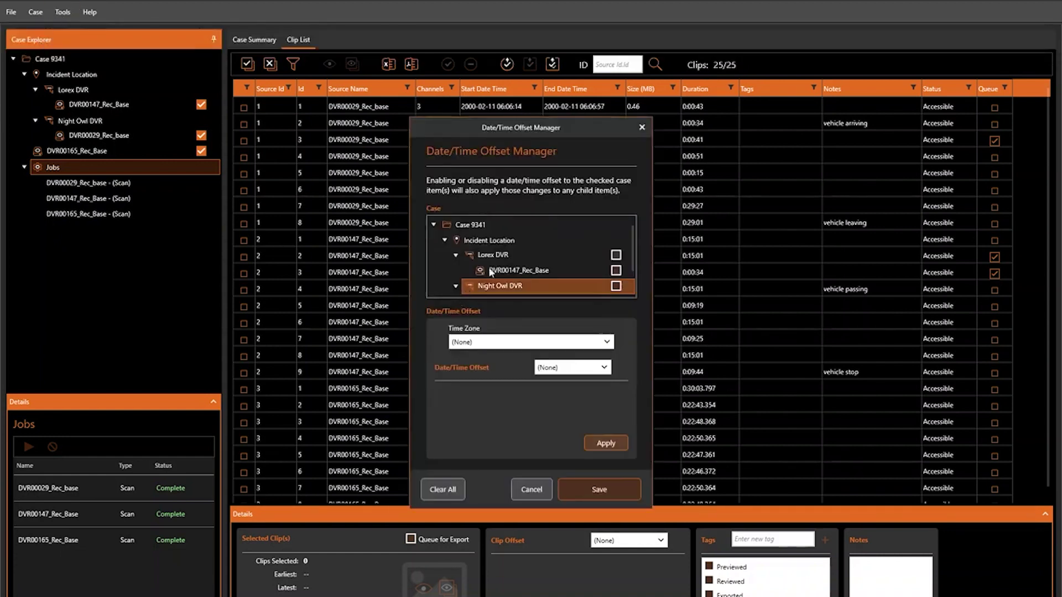
click(589, 343)
click(590, 344)
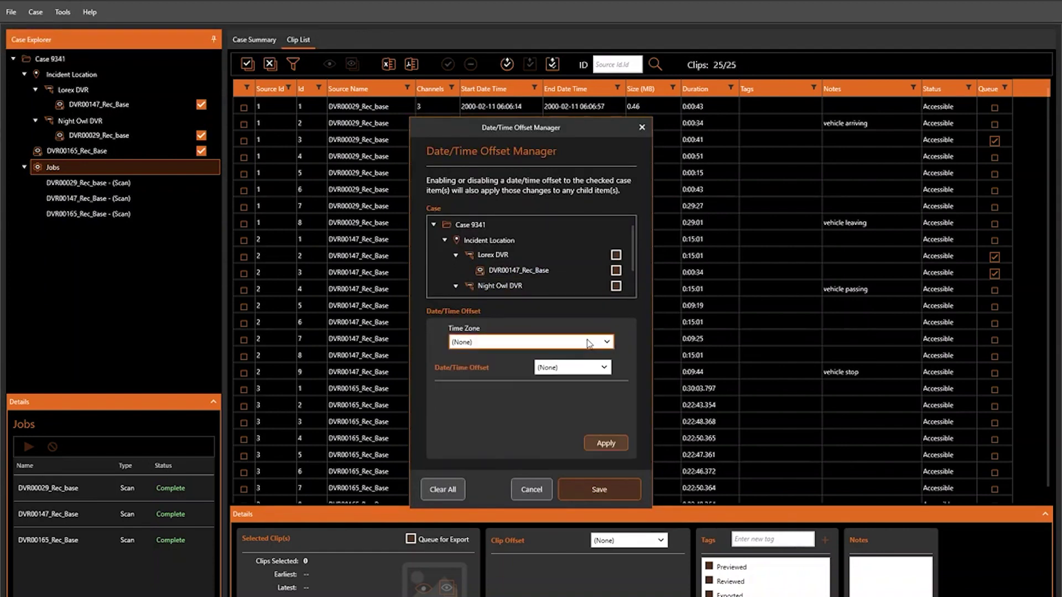
click(534, 490)
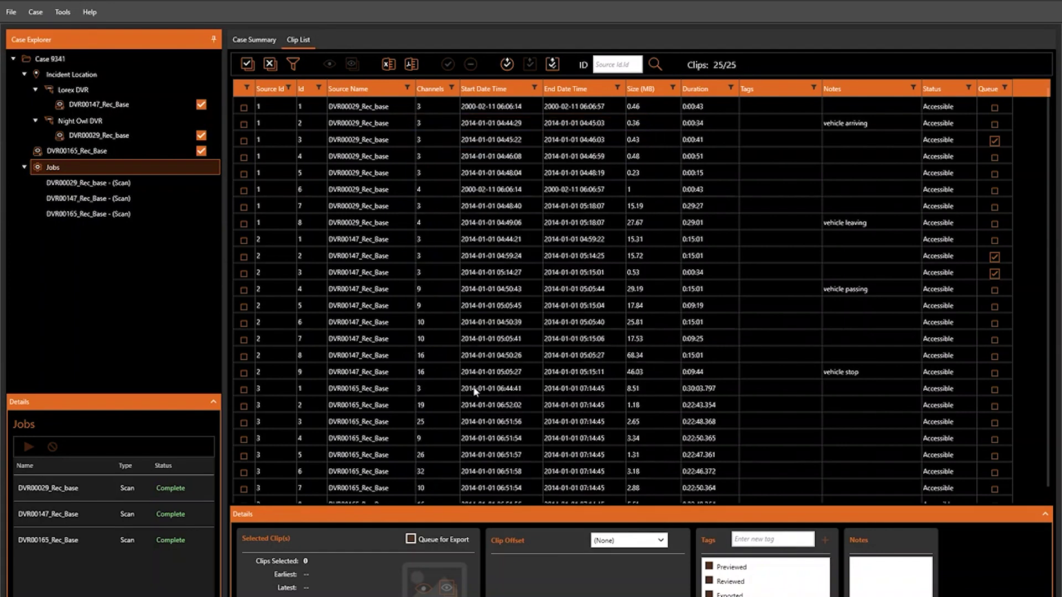
scroll(457, 393, down, 1)
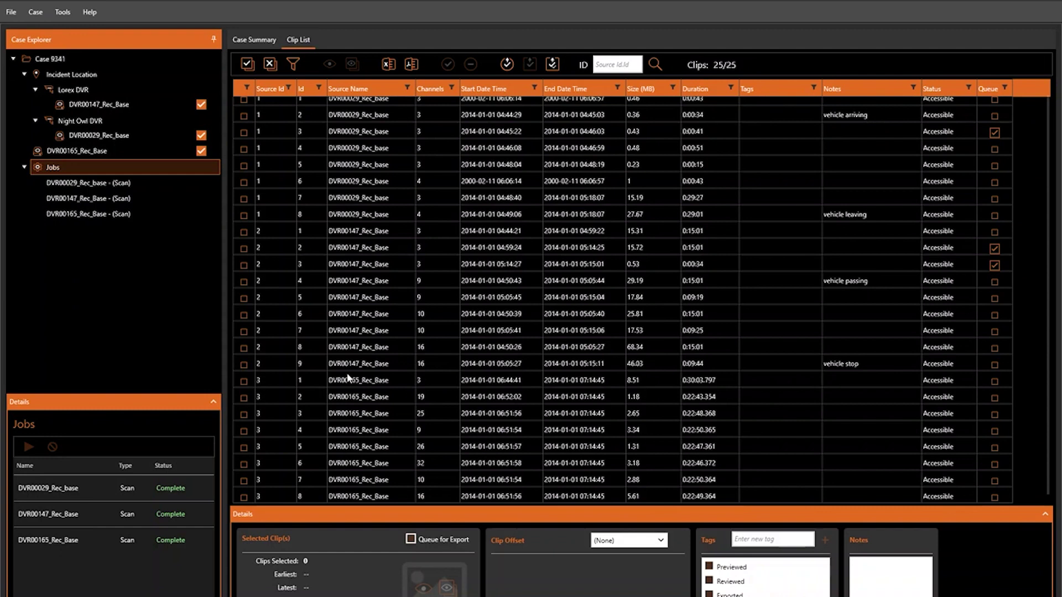
click(267, 379)
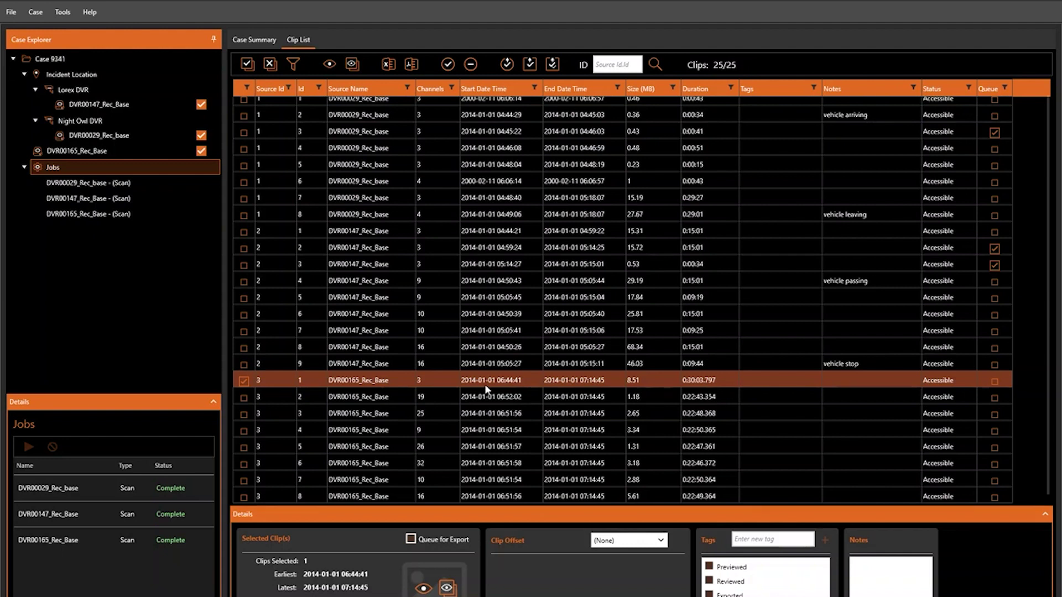
Step: Preview clip 3.1 '#3 Lobby Guest Elevators', whose burned-in time reads 12/31/2013 23:44:41
double_click(275, 380)
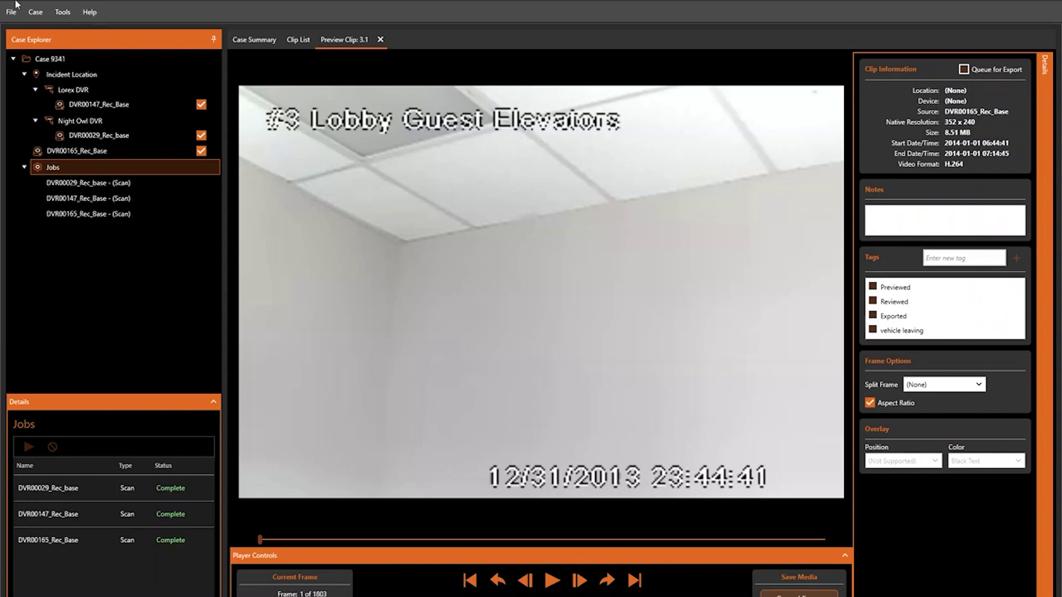
click(62, 11)
Step: Apply and save the (UTC-07:00) Arizona time zone for DVR00165_Rec_Base, then view the clip list
click(36, 56)
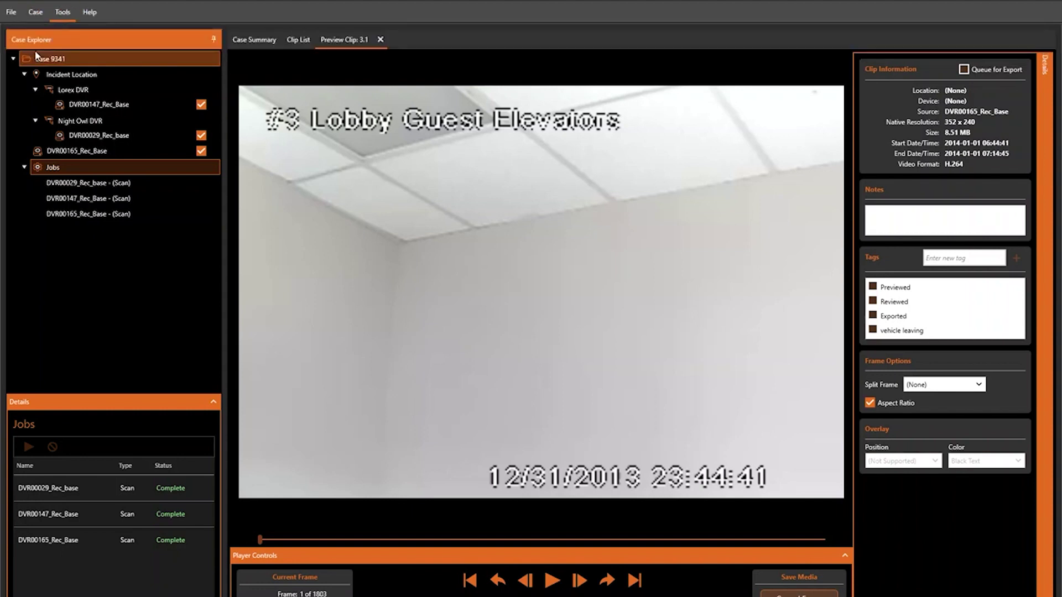
scroll(522, 260, down, 1)
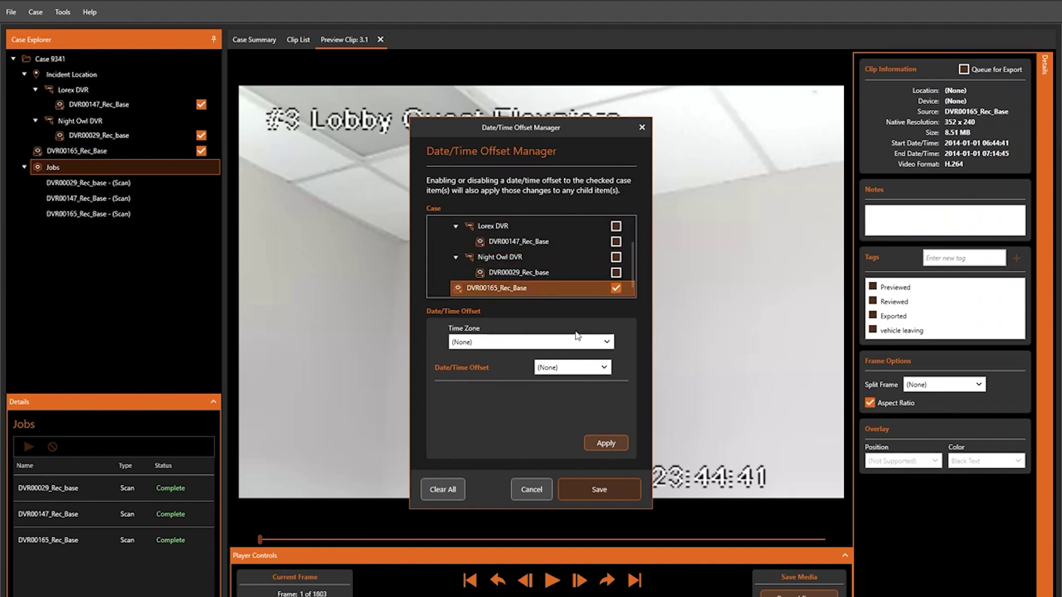
click(549, 344)
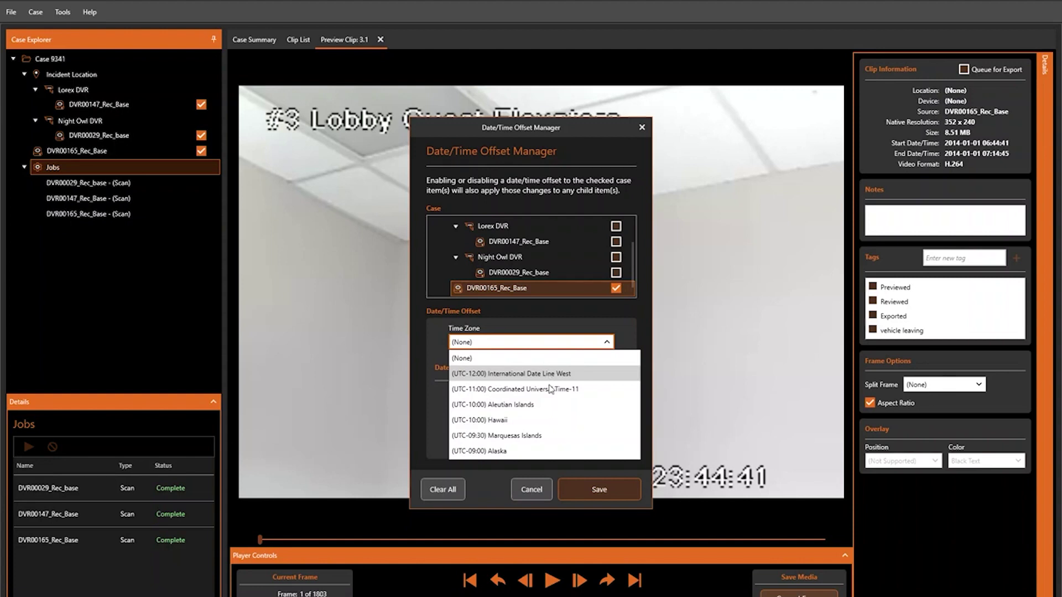
scroll(541, 412, down, 2)
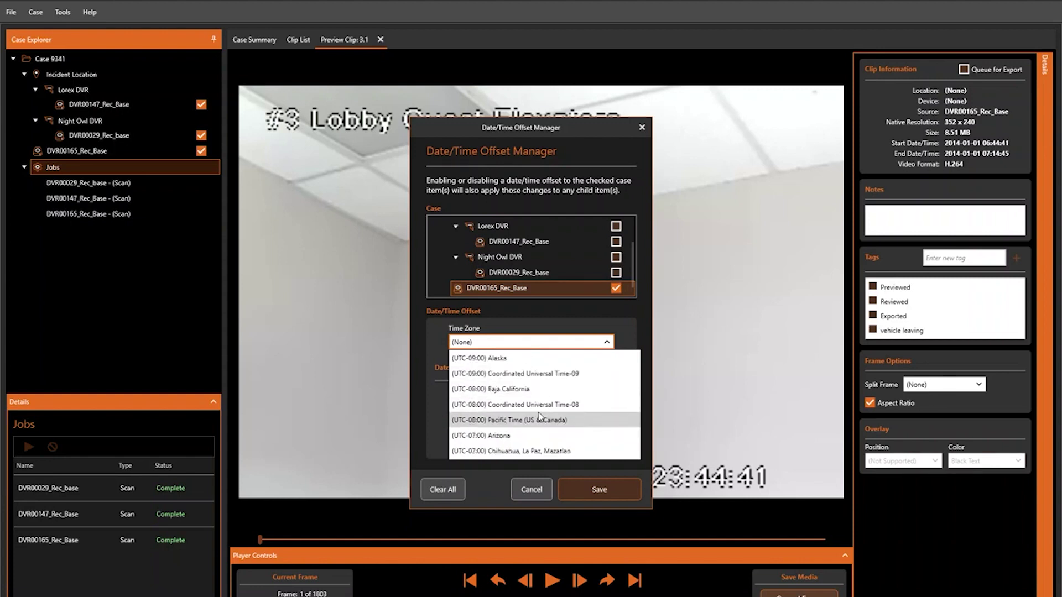
click(507, 435)
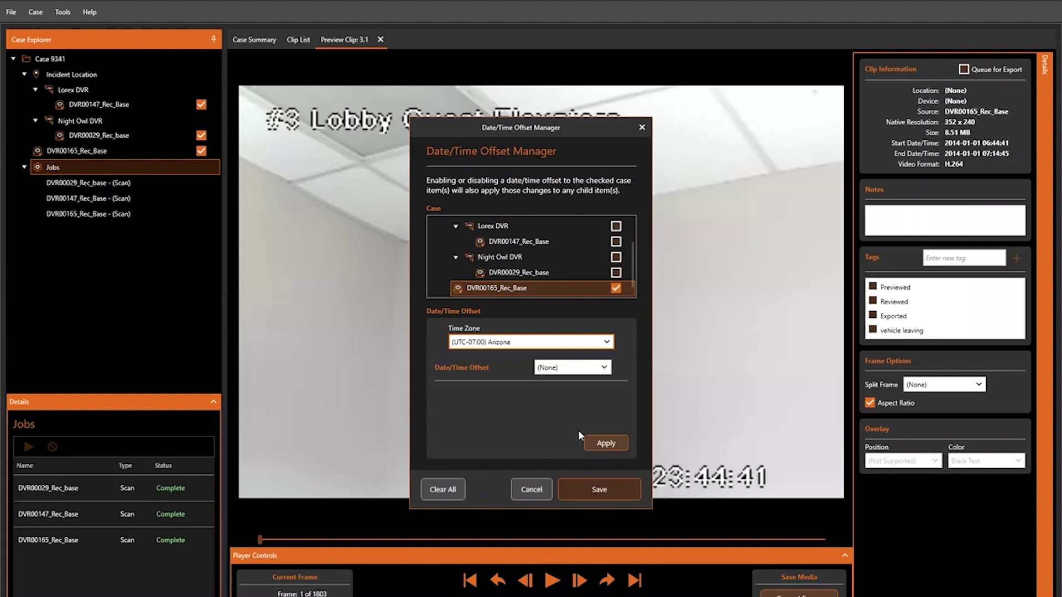
click(597, 443)
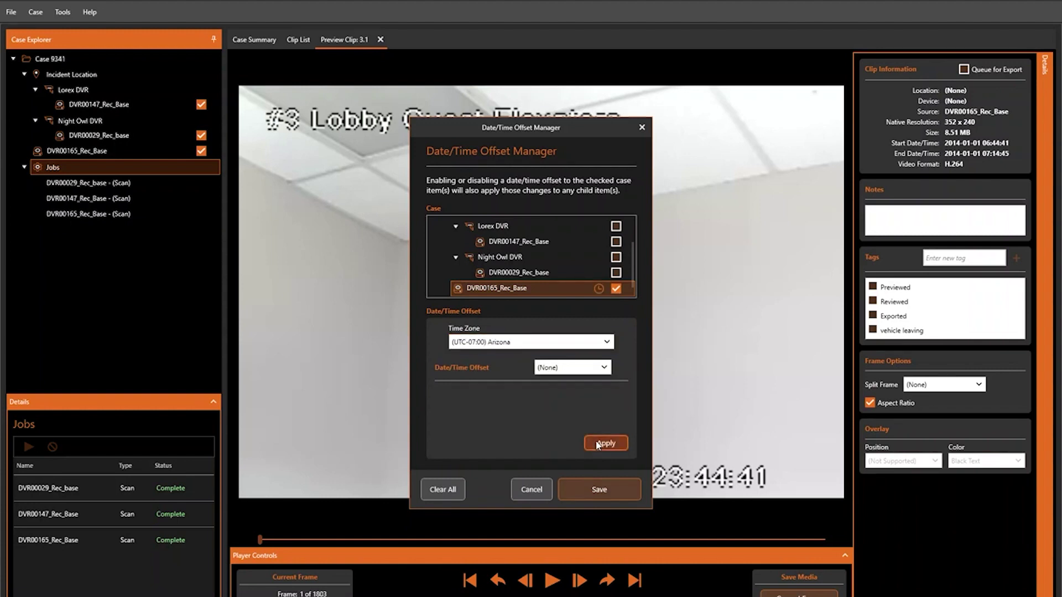
click(599, 490)
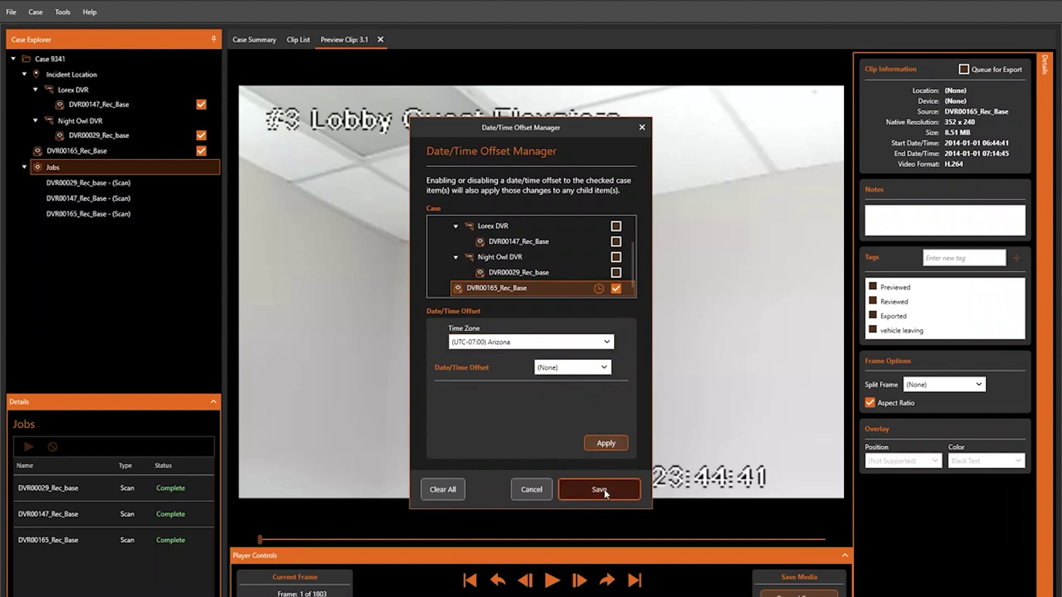
click(292, 48)
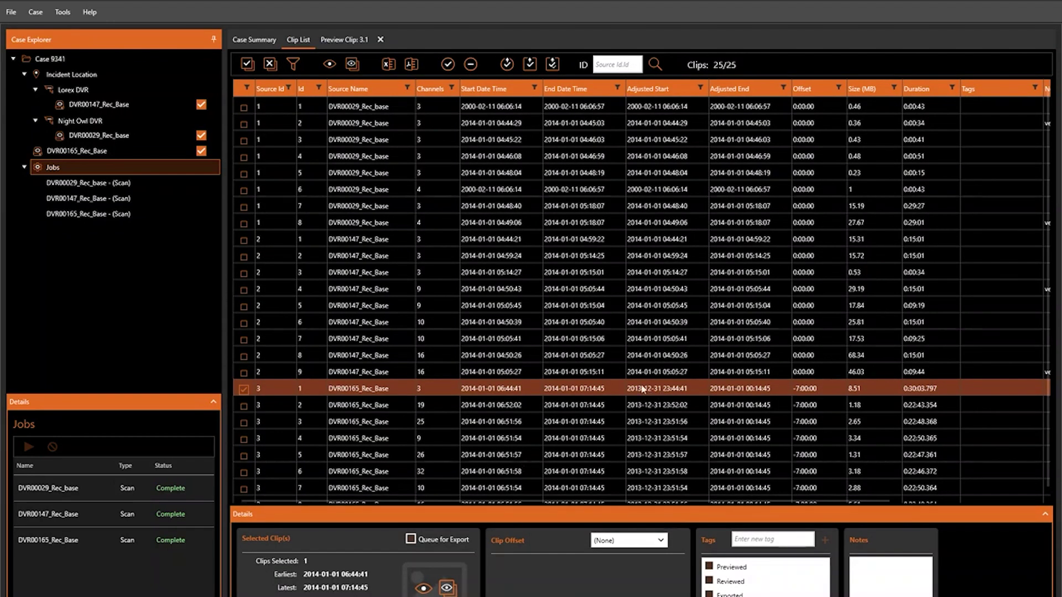
click(349, 41)
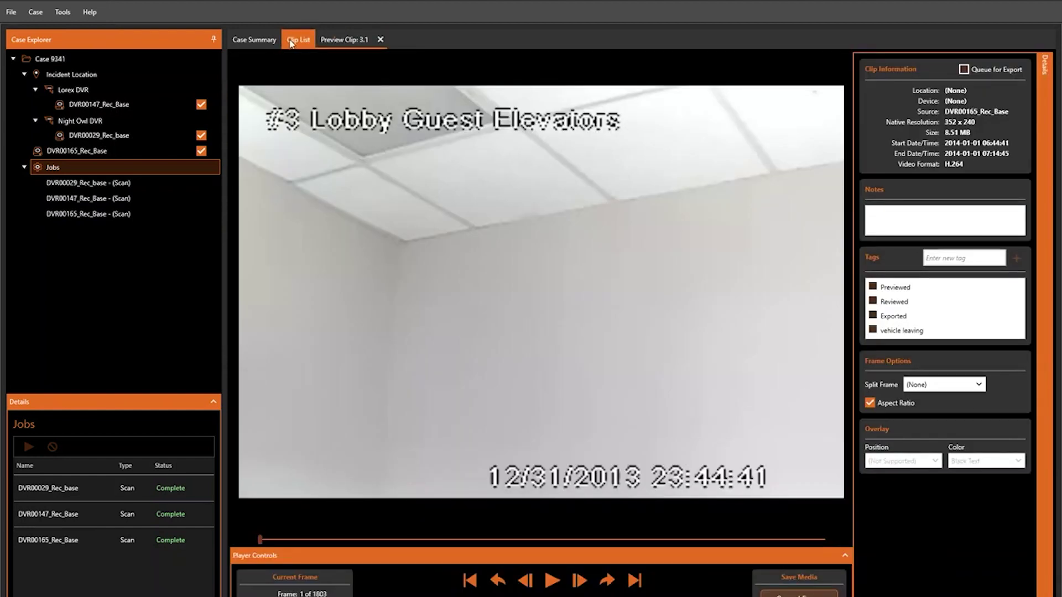
click(292, 43)
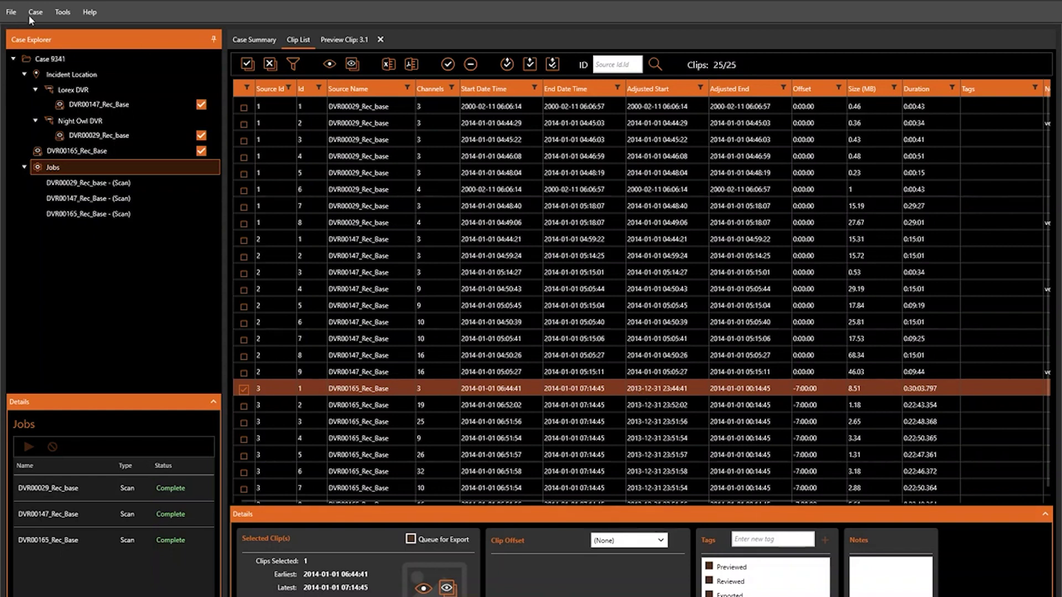
Step: In the Date/Time Offset Manager, check DVR00165_Rec_Base and work in its DVR date/time minutes
click(42, 14)
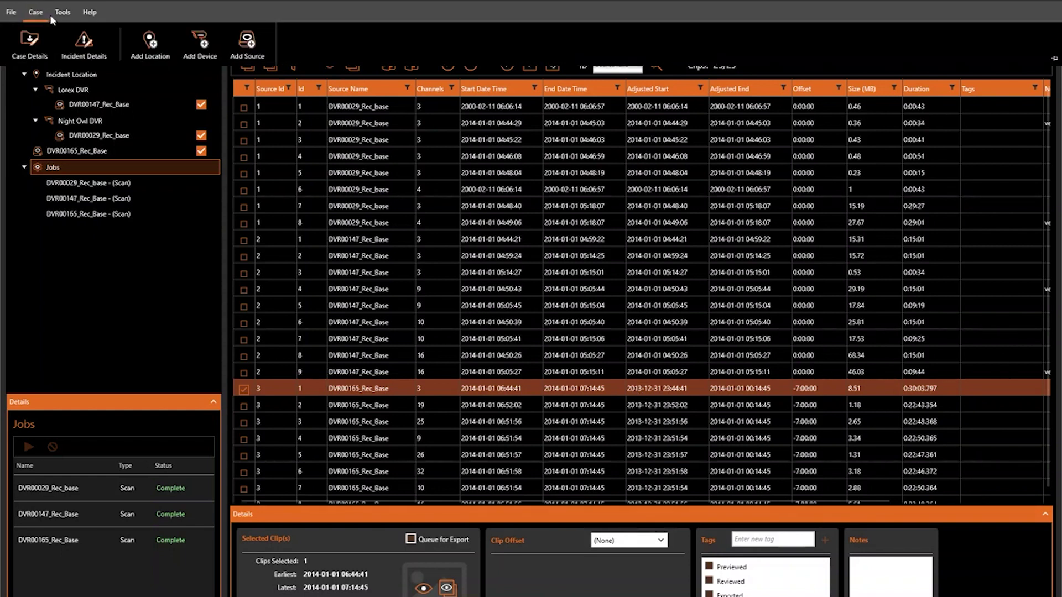
click(59, 13)
click(34, 42)
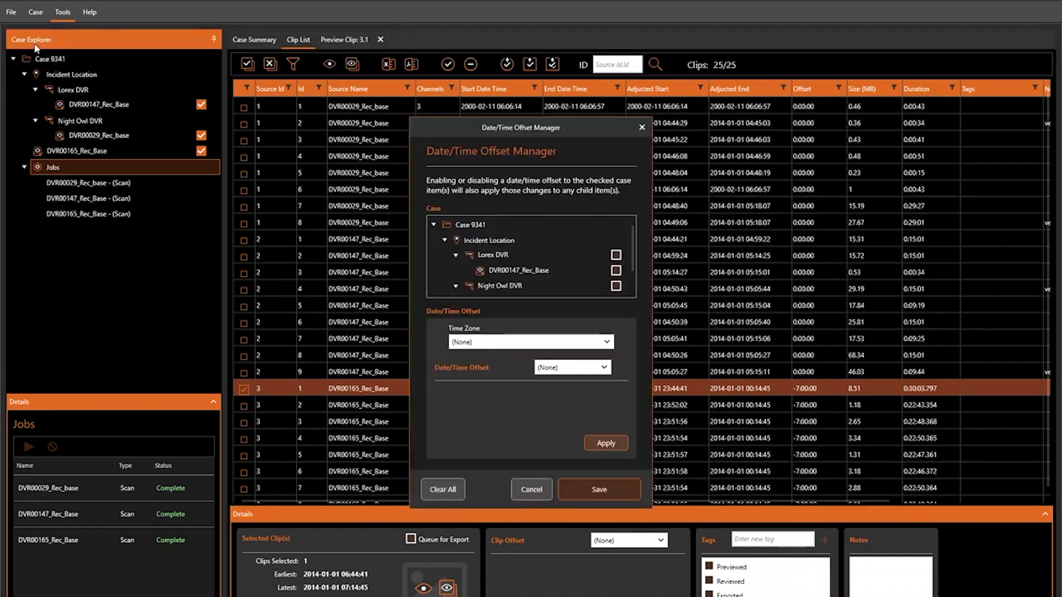
scroll(513, 287, down, 2)
click(514, 288)
click(615, 289)
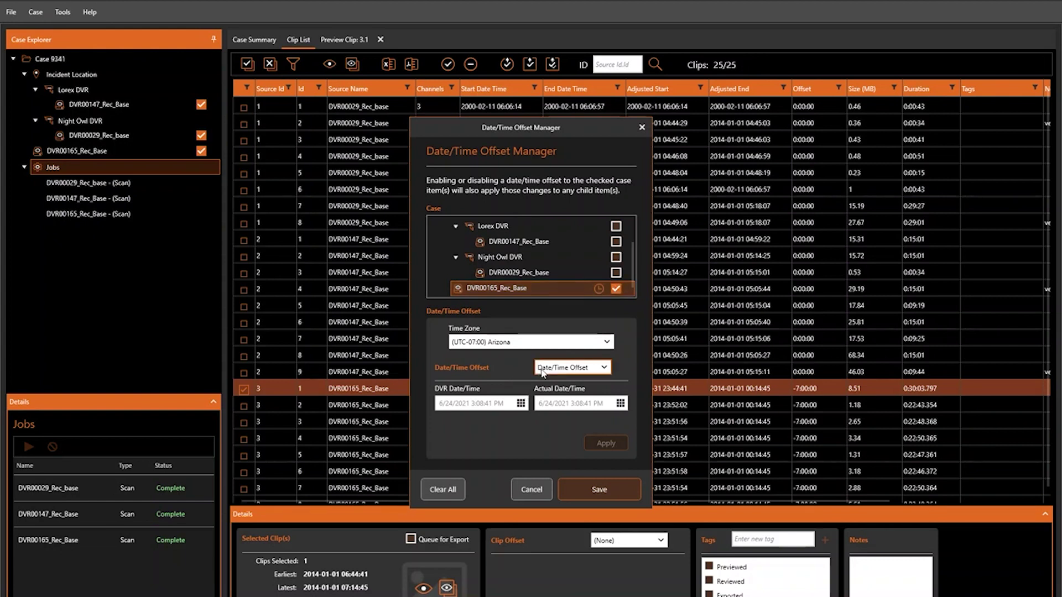
click(495, 403)
triple_click(484, 409)
click(484, 408)
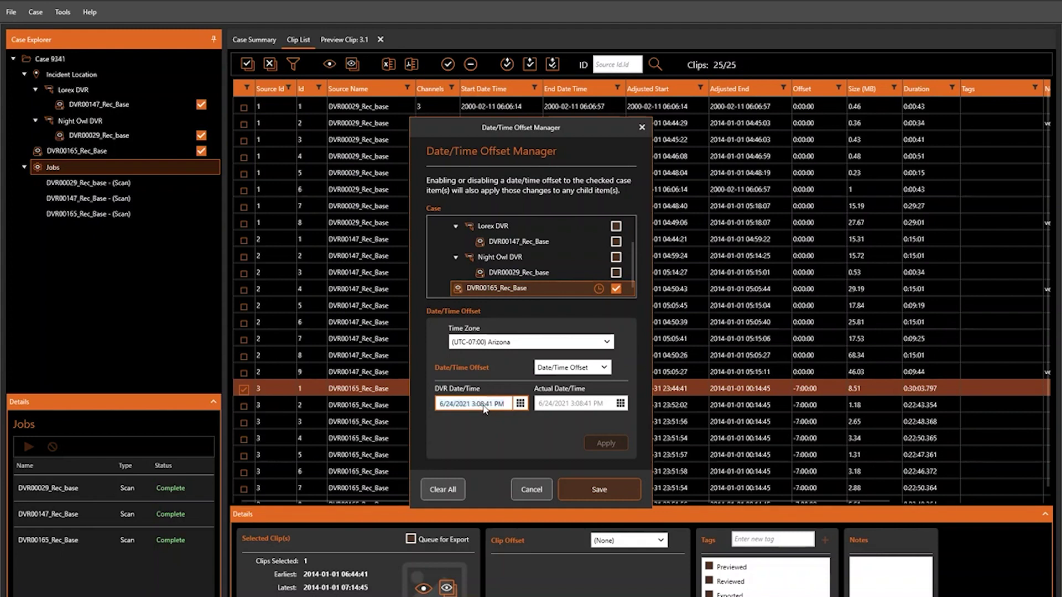
click(483, 404)
Step: Apply and save a 6-minute Timespan Offset, behind actual time
click(561, 373)
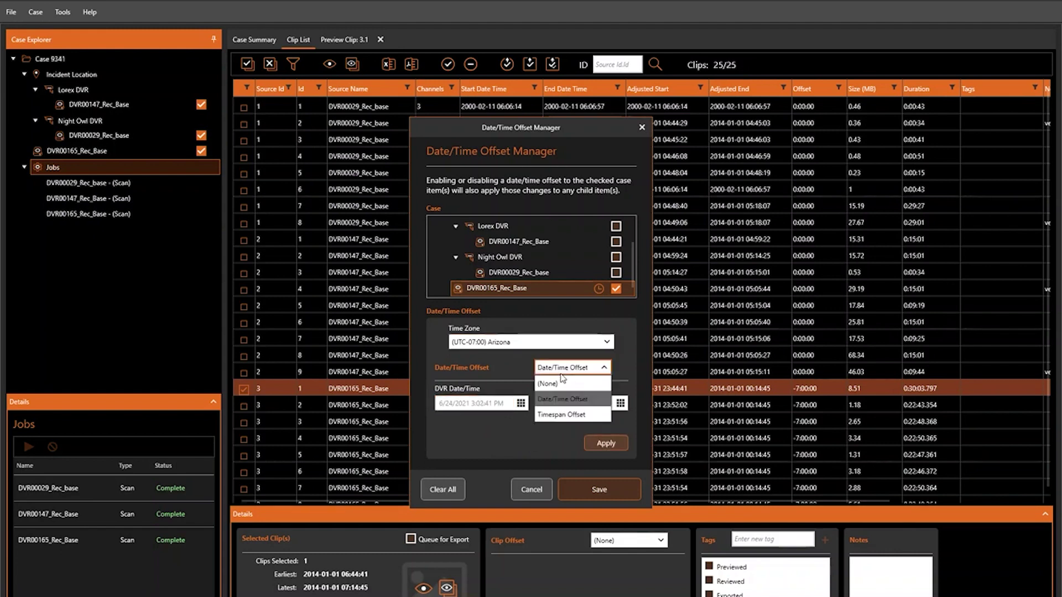
click(550, 416)
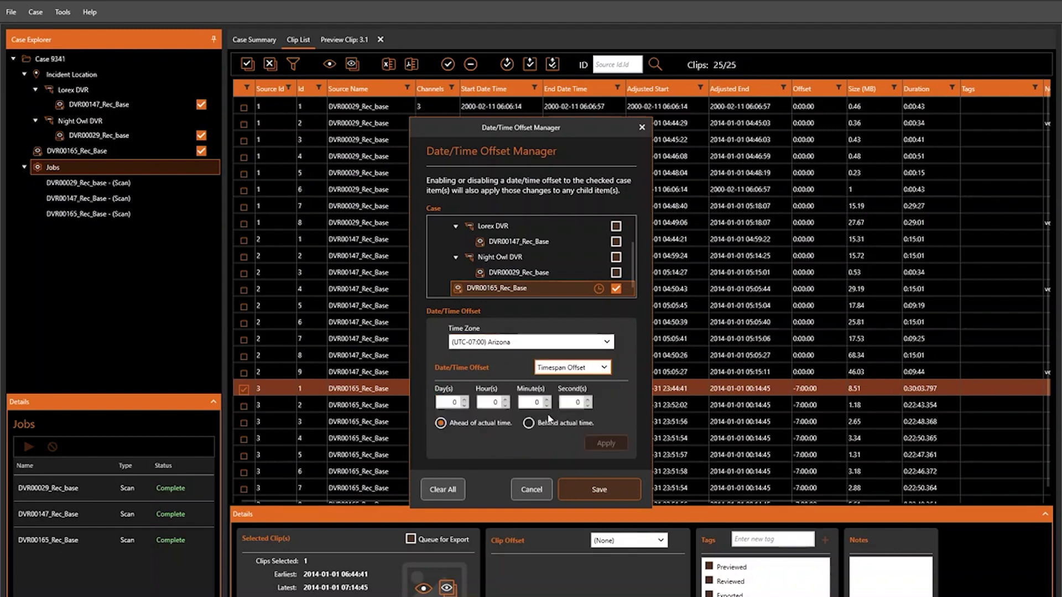
double_click(535, 404)
text(6)
click(529, 424)
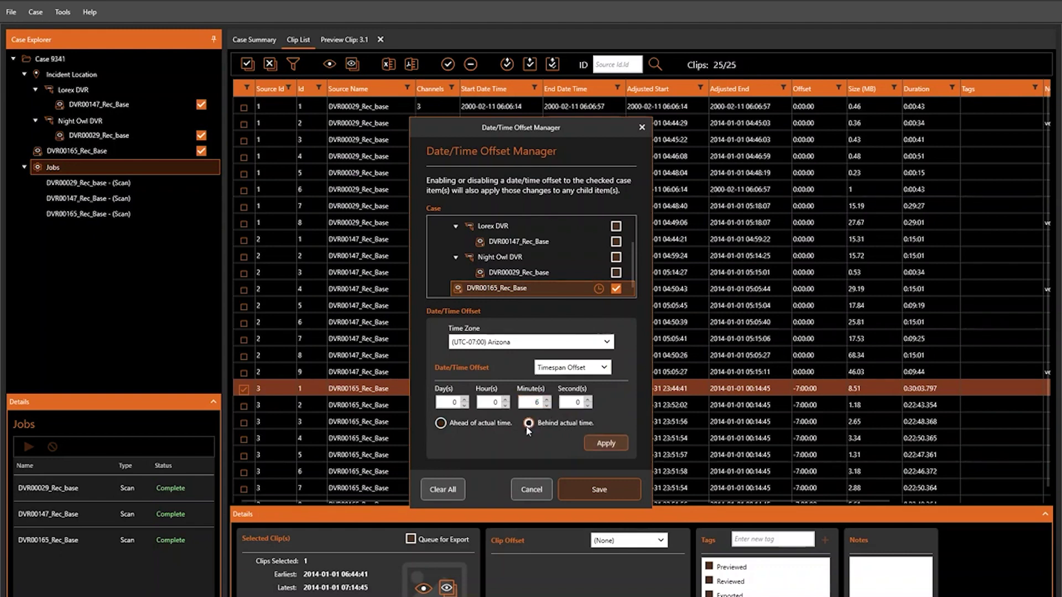
click(591, 442)
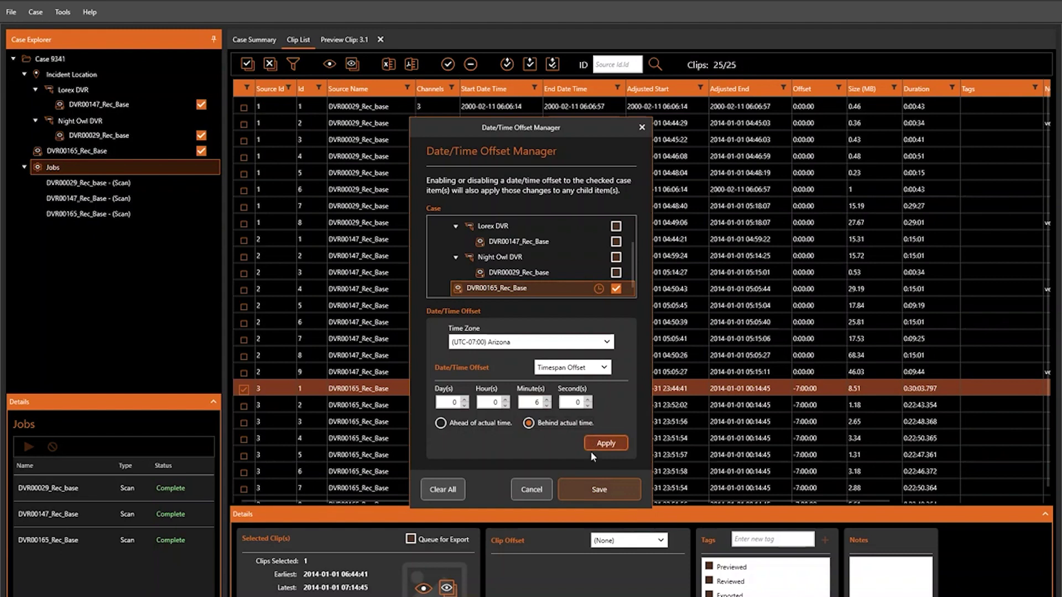
click(599, 489)
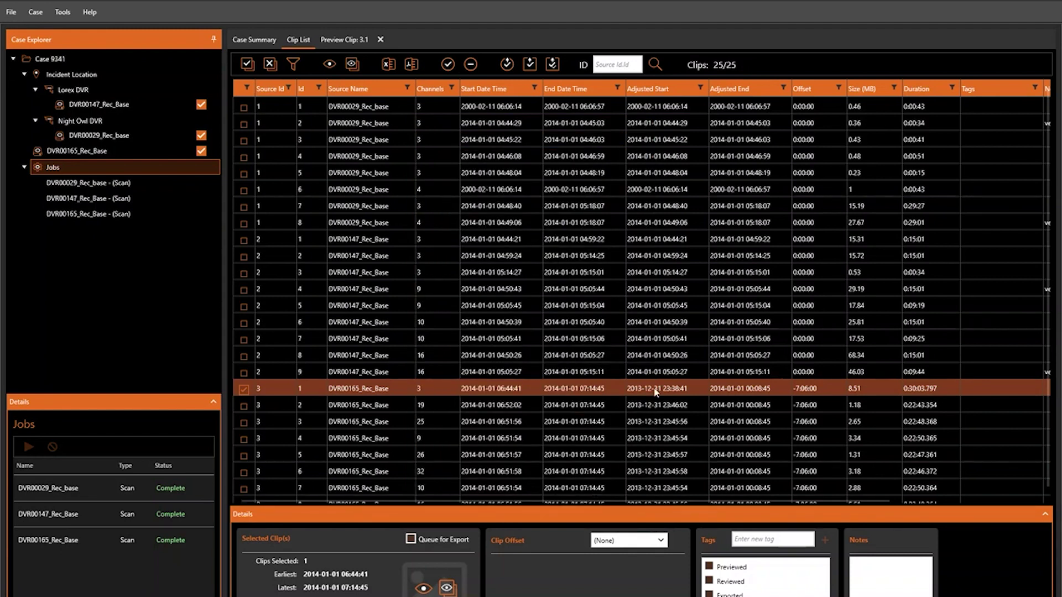